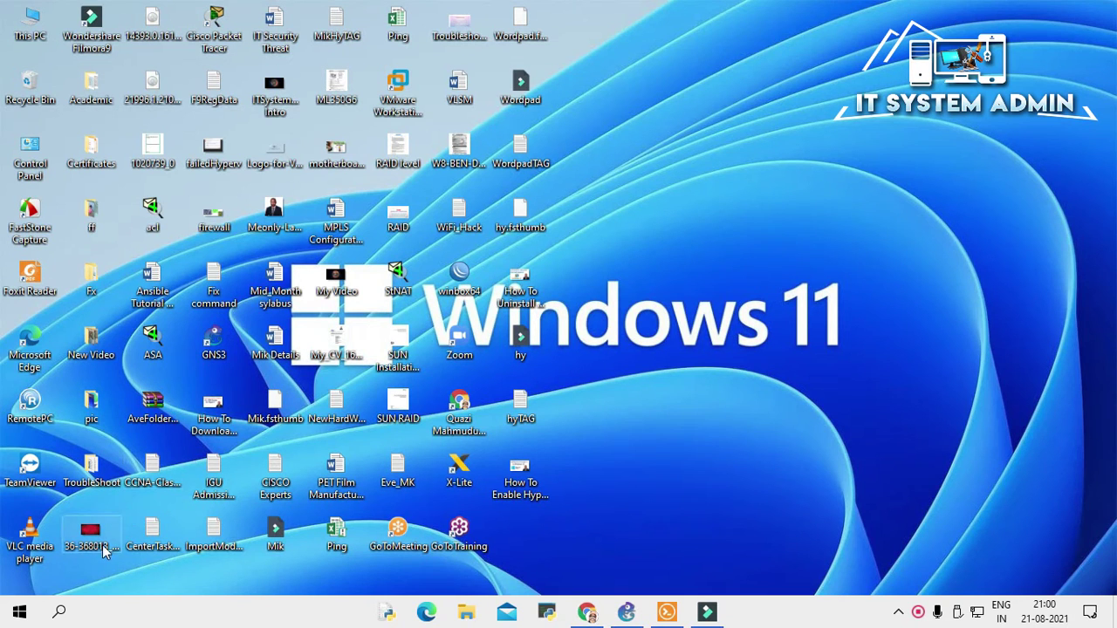
# - Search Windows for "windows" and open the Turn Windows features on or off settings
pyautogui.click(61, 613)
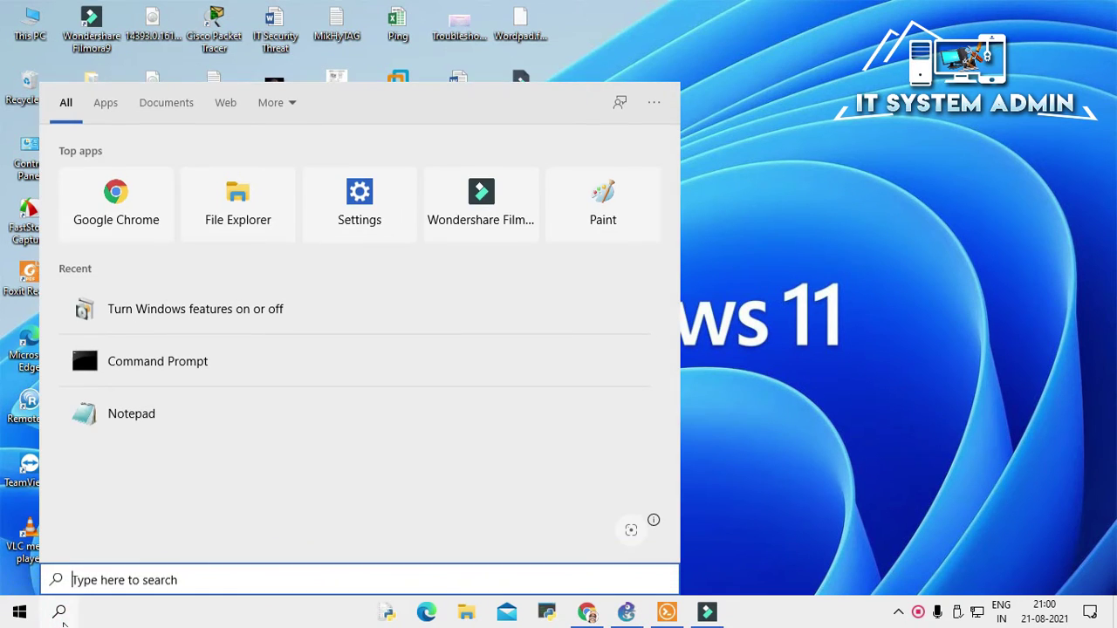
pyautogui.write('w')
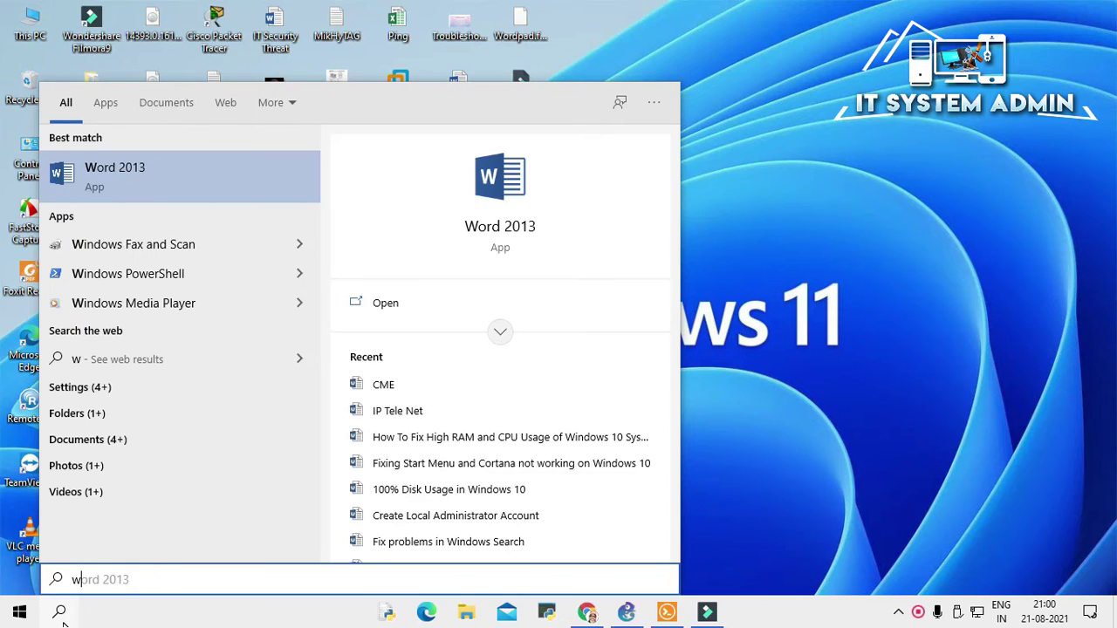
pyautogui.write('in')
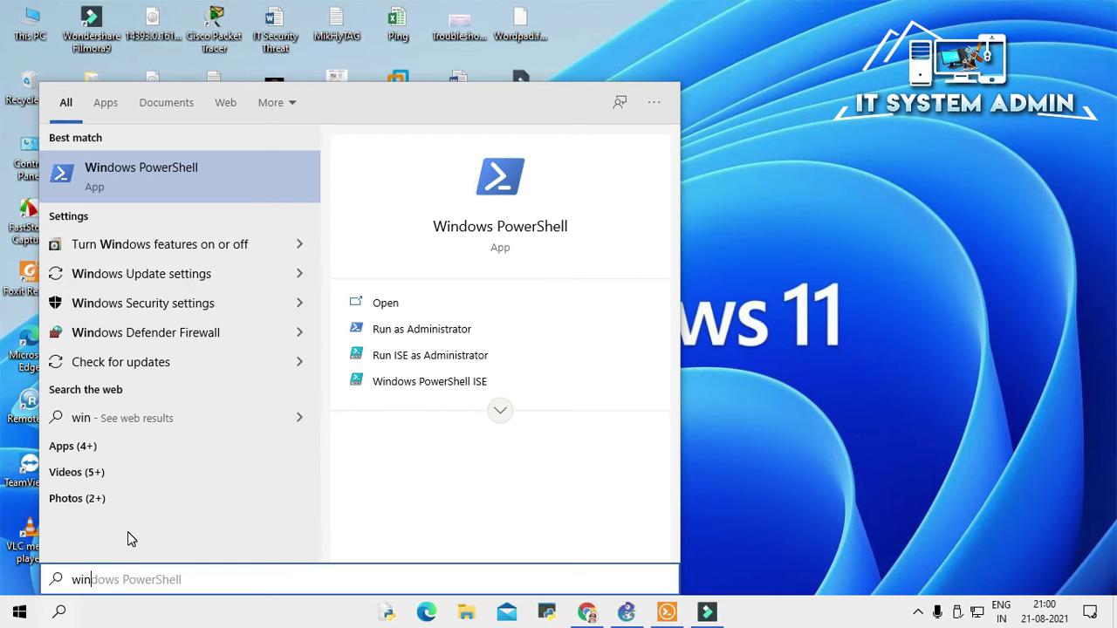
pyautogui.write('do')
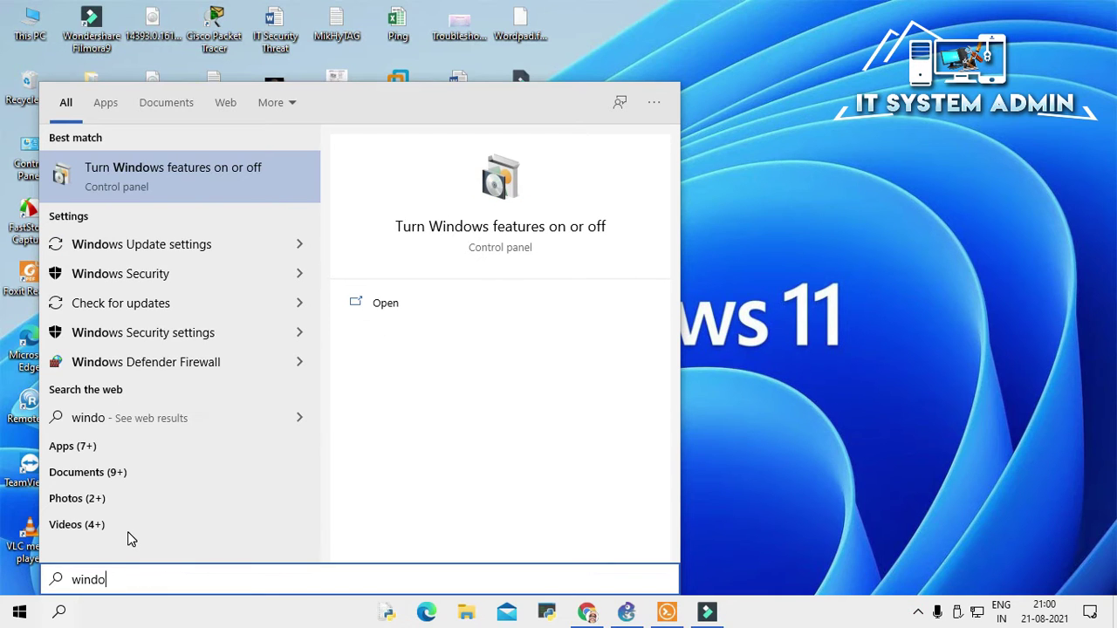
pyautogui.write('ws')
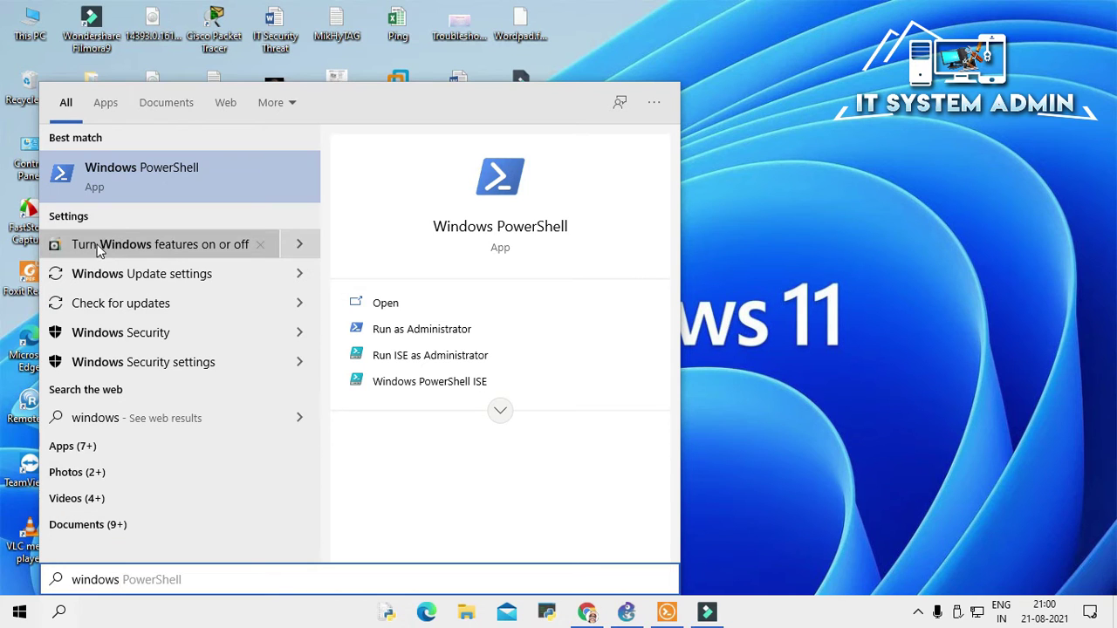
pyautogui.click(206, 245)
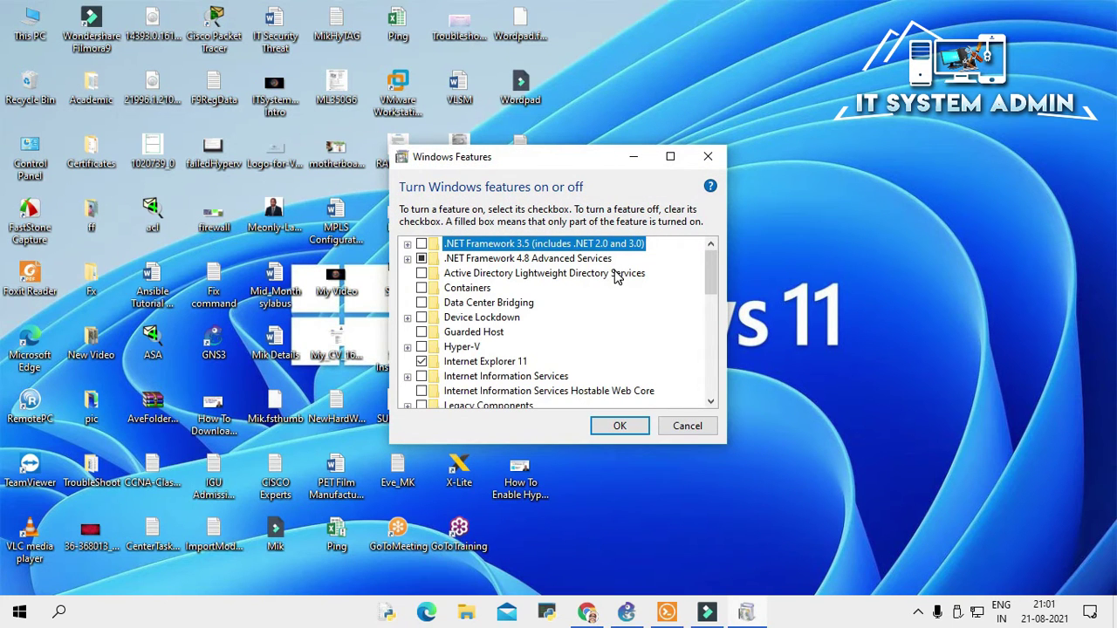
# - Enable the Telnet Client feature, apply the change and close the Windows Features dialog
pyautogui.moveTo(715, 268); pyautogui.dragTo(721, 342)
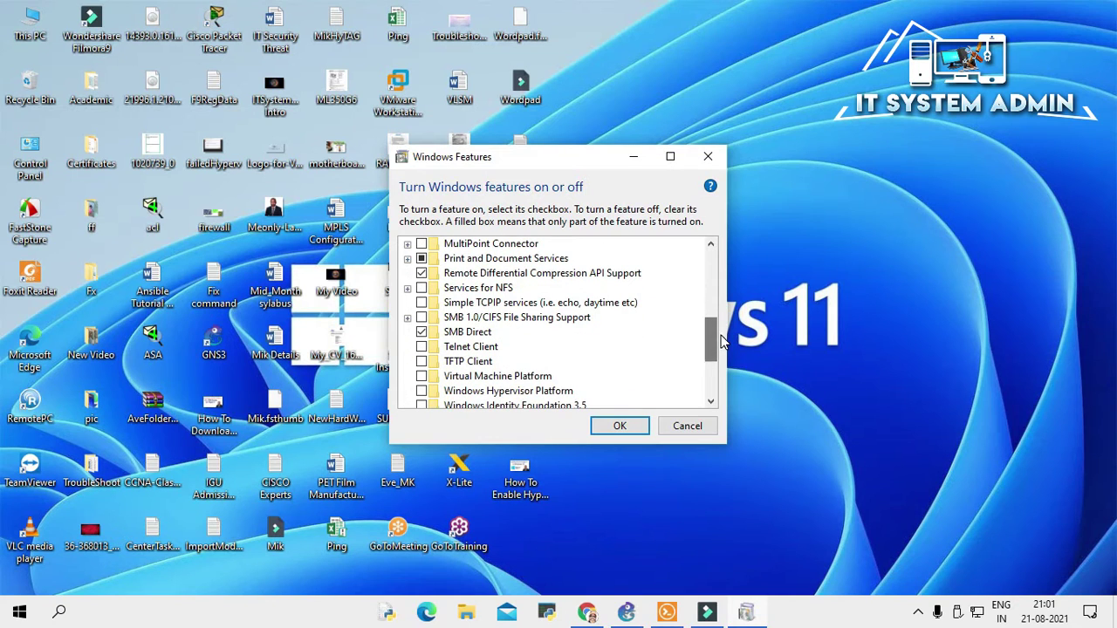
pyautogui.click(476, 347)
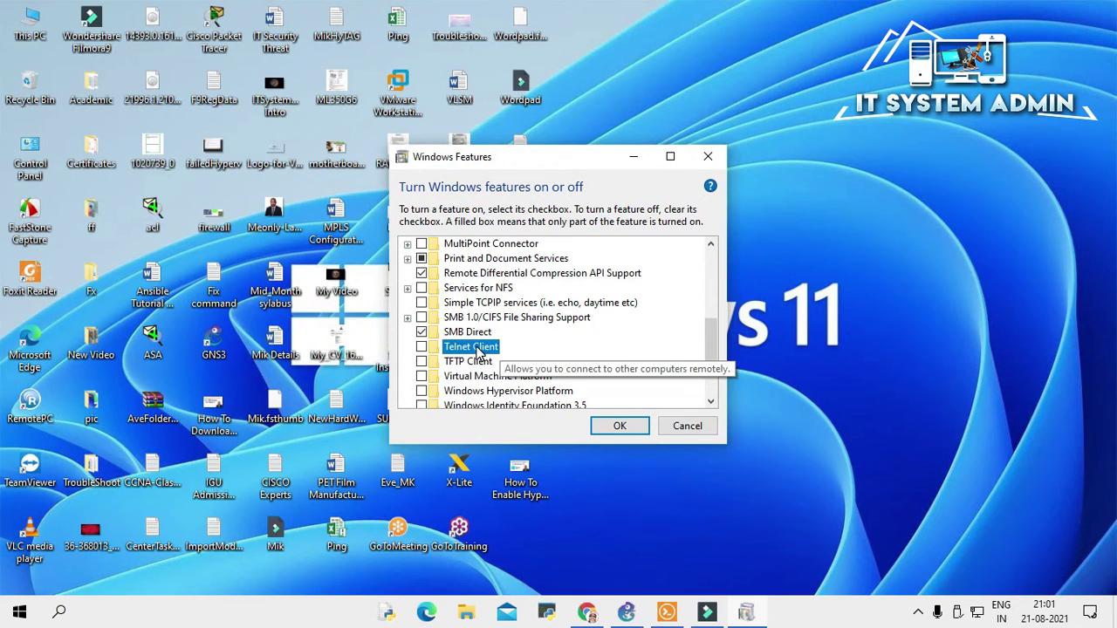
pyautogui.click(422, 348)
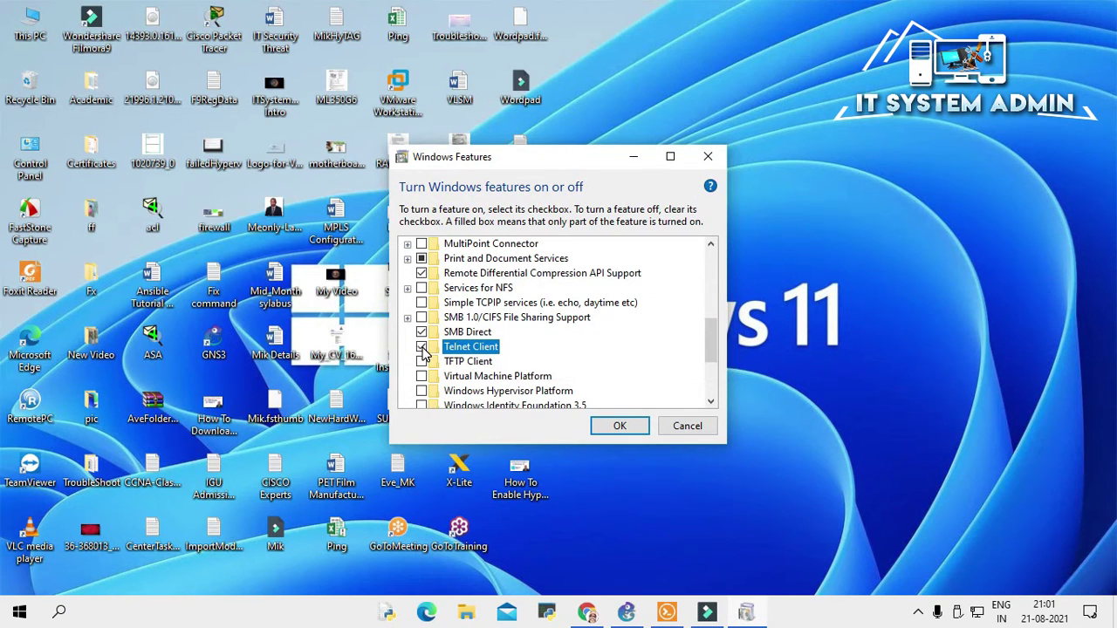
pyautogui.click(620, 427)
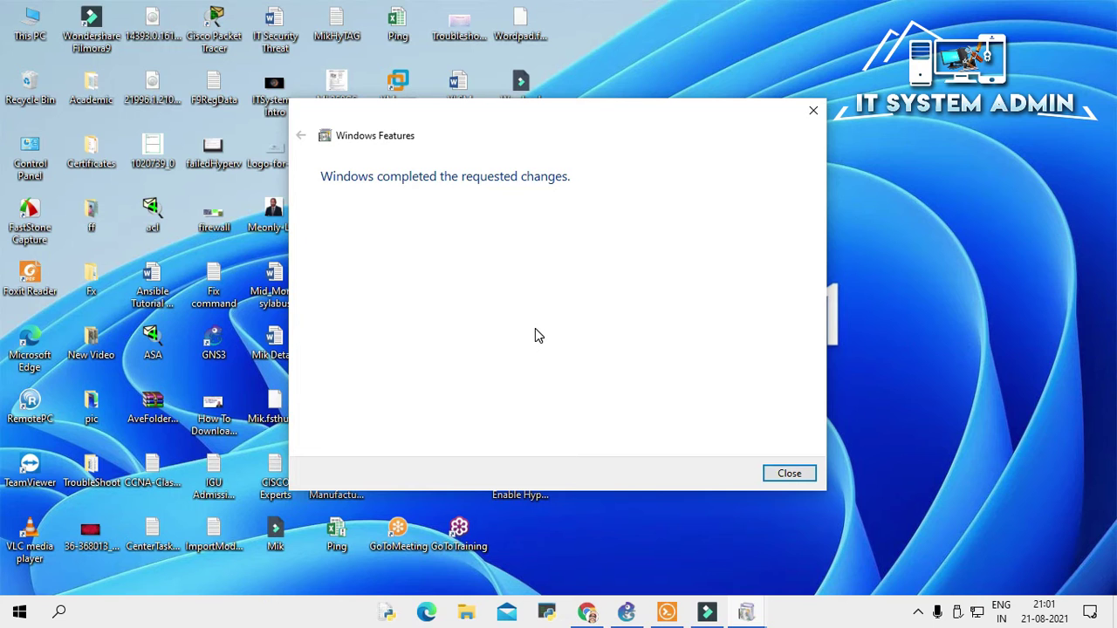
pyautogui.click(780, 472)
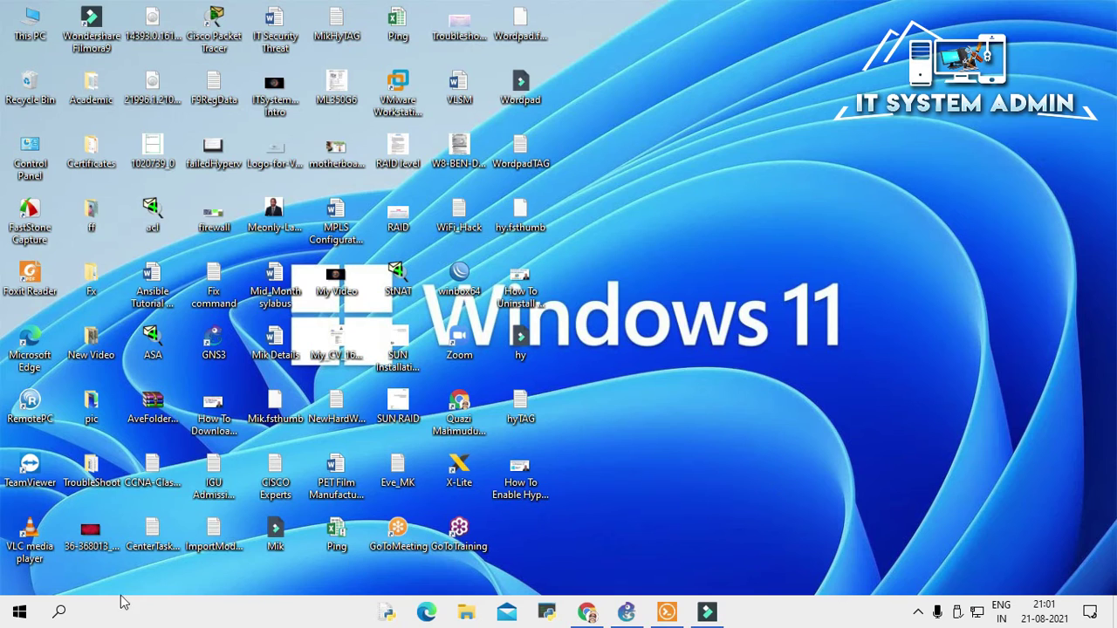
# - Find Command Prompt by searching for "cmd", run it as administrator and move its window higher on the desktop
pyautogui.click(63, 615)
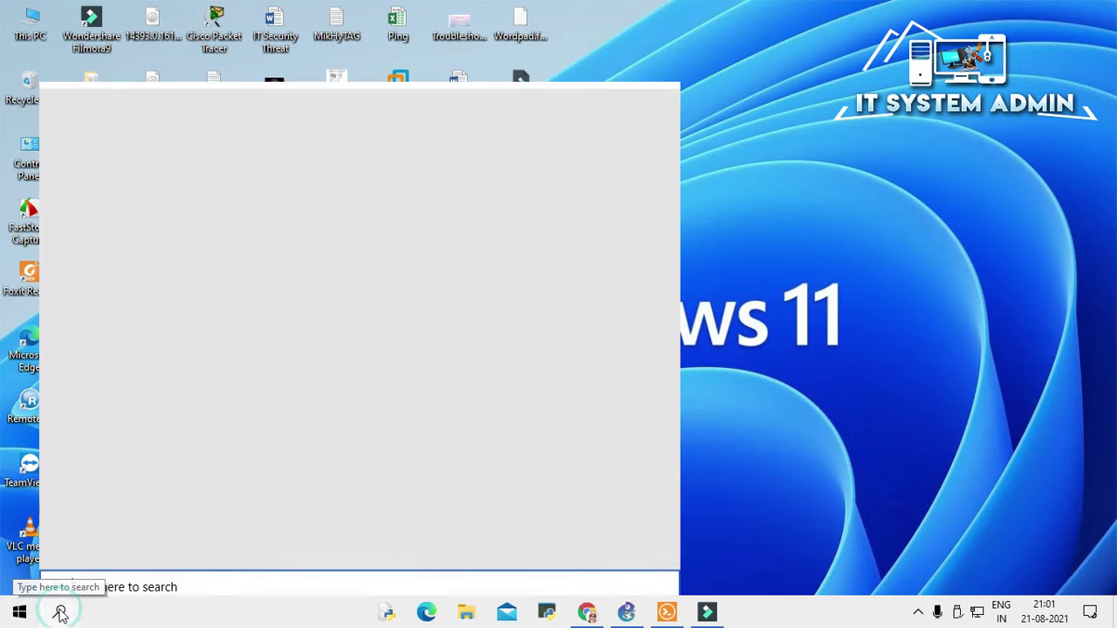
pyautogui.write('cmd')
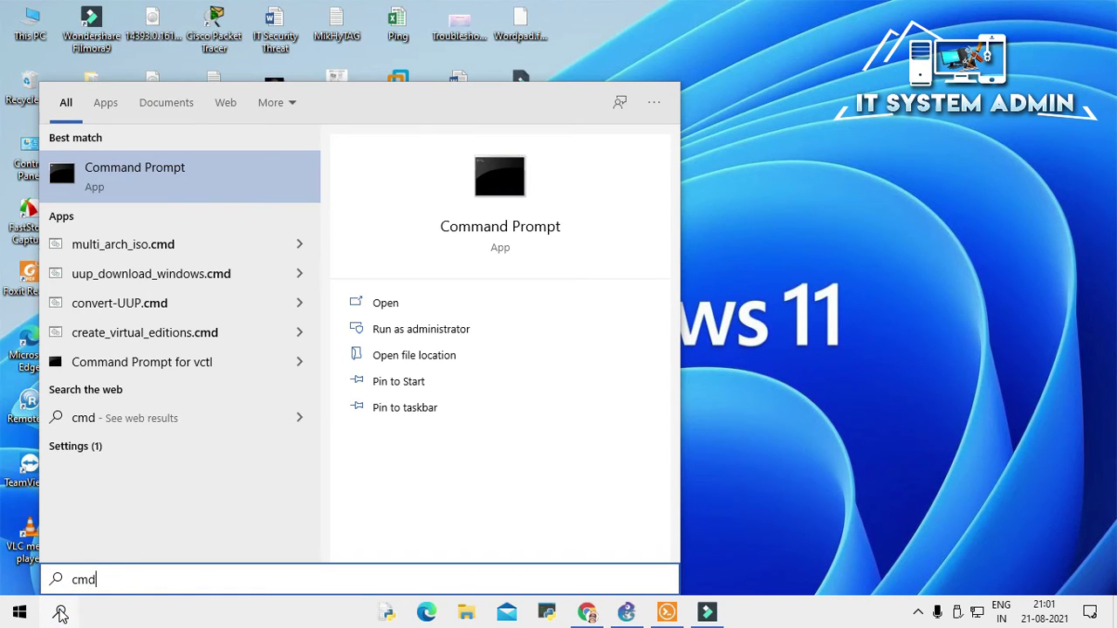
pyautogui.rightClick(168, 167)
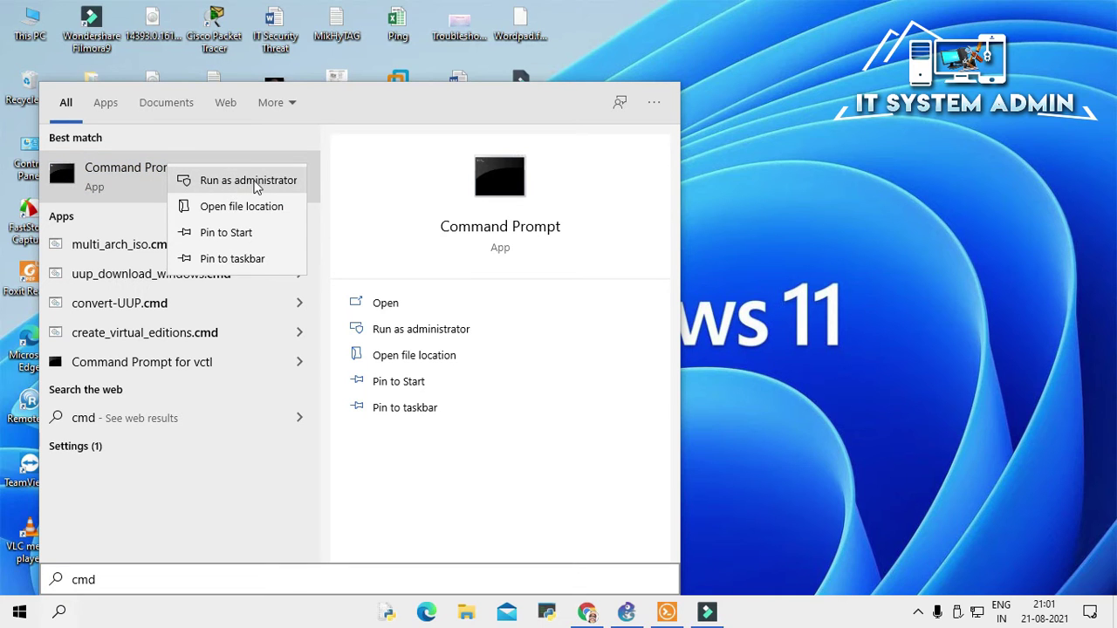
pyautogui.click(256, 185)
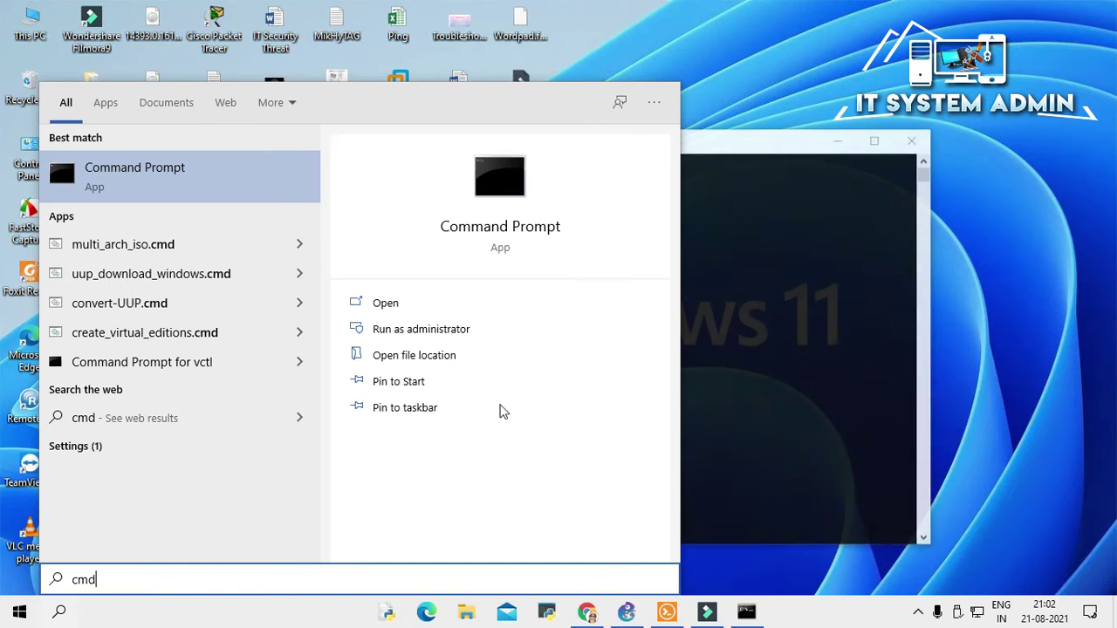
pyautogui.click(836, 242)
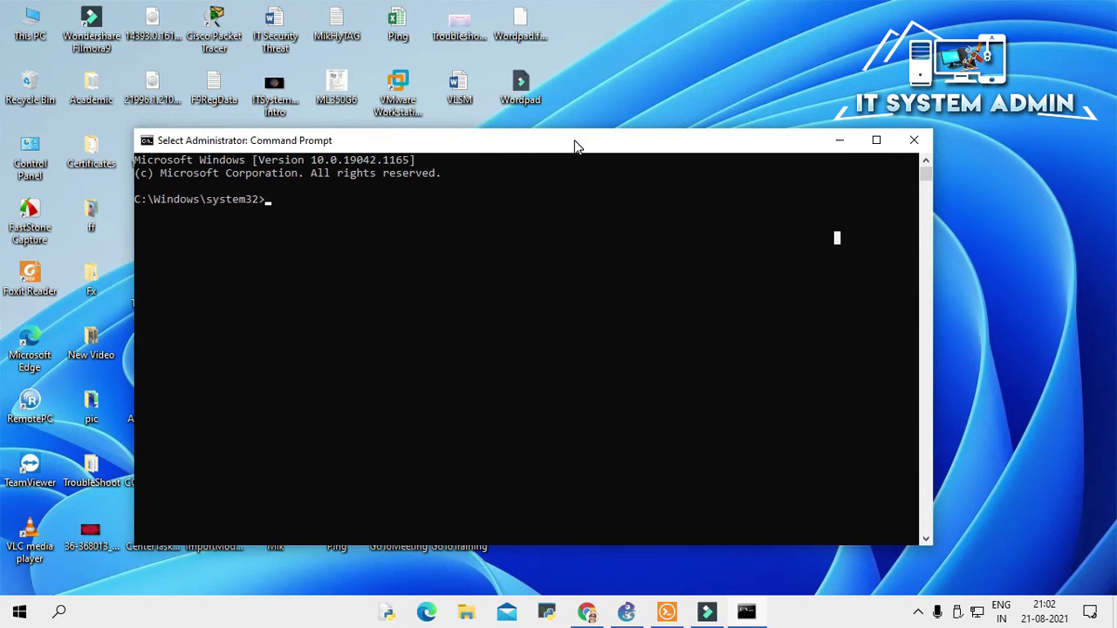
pyautogui.moveTo(573, 142); pyautogui.dragTo(686, 88)
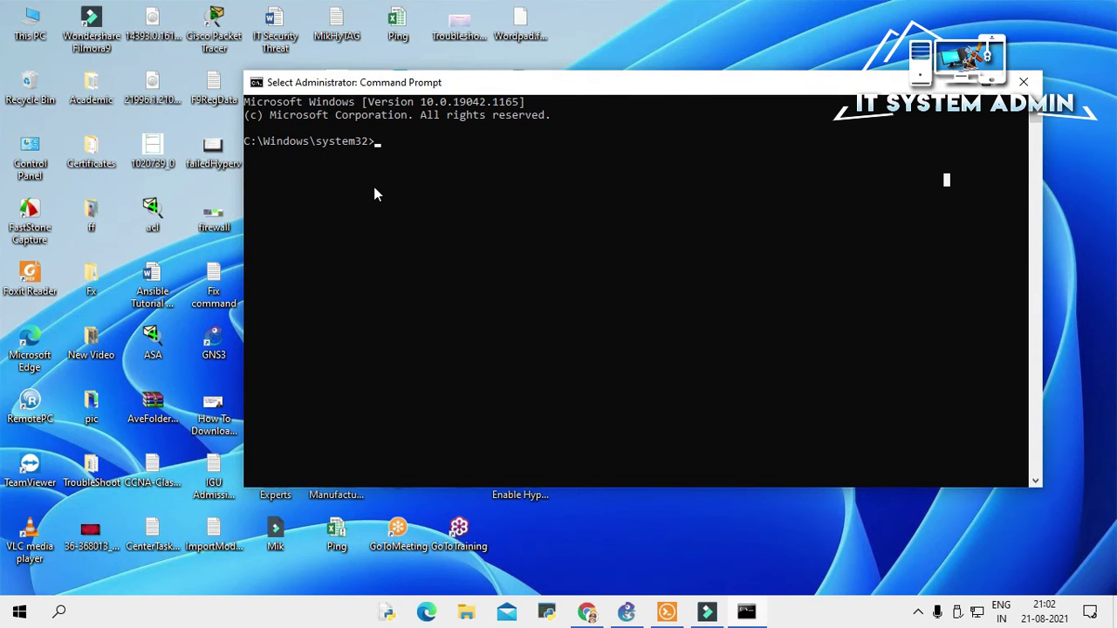
pyautogui.press('Escape')
# - Start a Telnet connection to the router at 10.10.10.6
pyautogui.write('te')
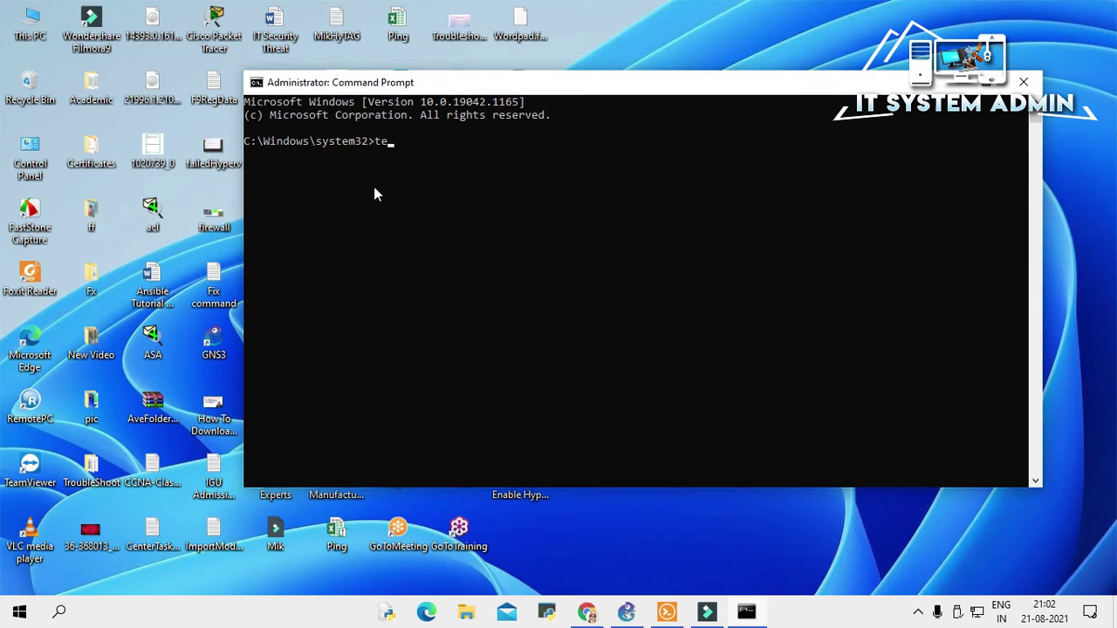
pyautogui.write('lnet')
pyautogui.write('10.10.10.6')
pyautogui.press('Return')
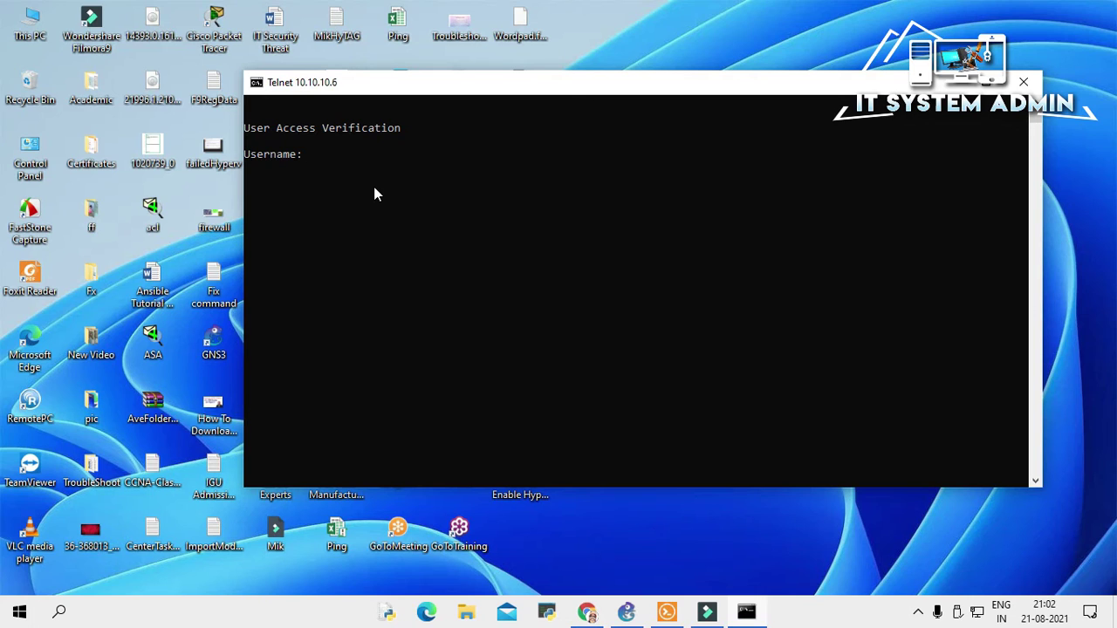
# - Log in to the router over Telnet with the username admin and the account password
pyautogui.write('admin')
pyautogui.press('Return')
pyautogui.press('Return')
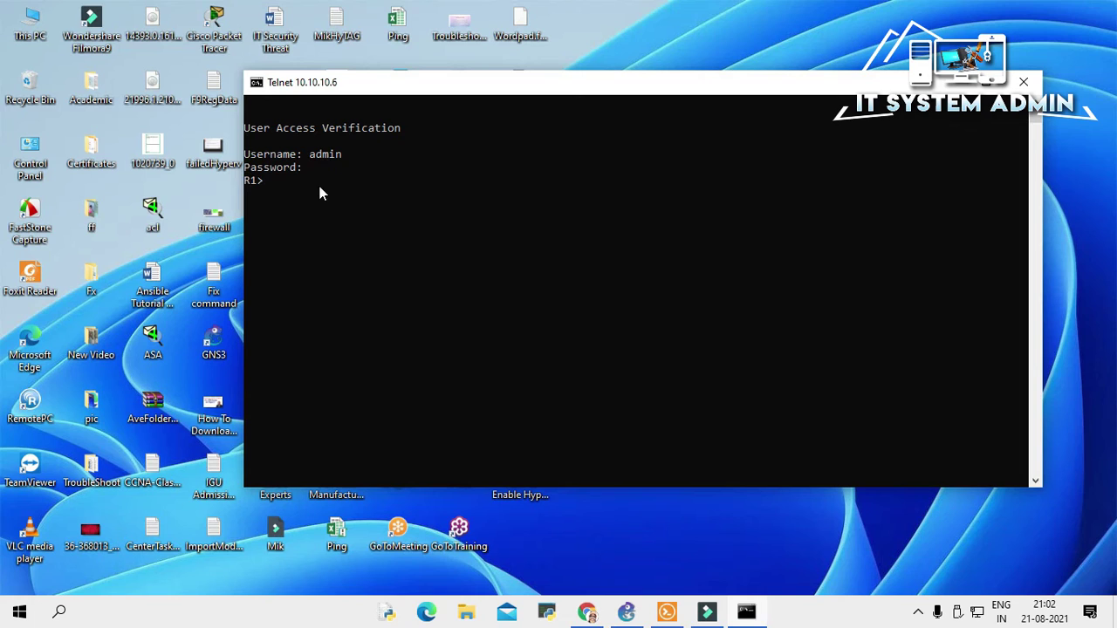
pyautogui.moveTo(245, 181); pyautogui.dragTo(269, 186)
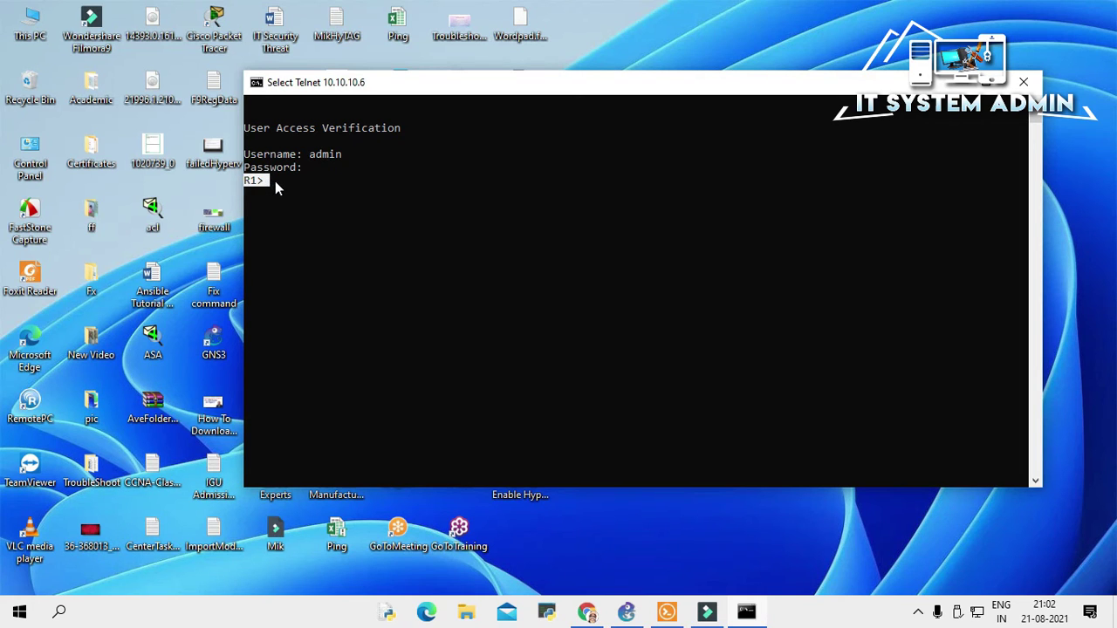
# - Enter the router's privileged mode with the enable command and the enable password
pyautogui.write('e')
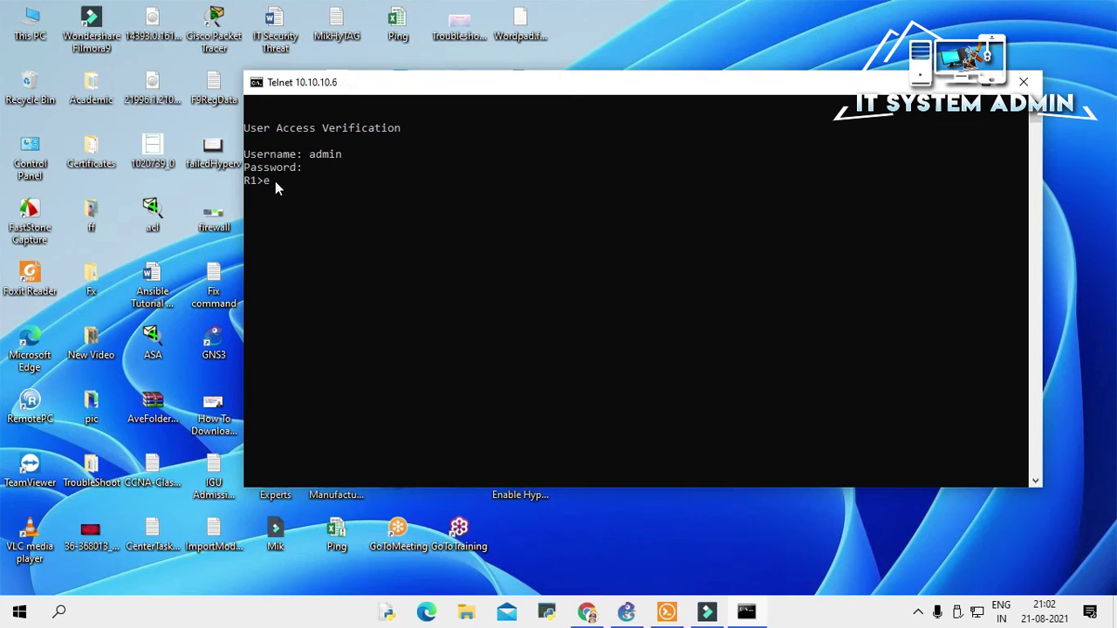
pyautogui.write('n')
pyautogui.press('Tab')
pyautogui.press('Return')
pyautogui.press('Return')
# - Enter global configuration mode on the router with the configure terminal command
pyautogui.write('conf')
pyautogui.press('Tab')
pyautogui.write('t')
pyautogui.press('Tab')
pyautogui.press('Return')
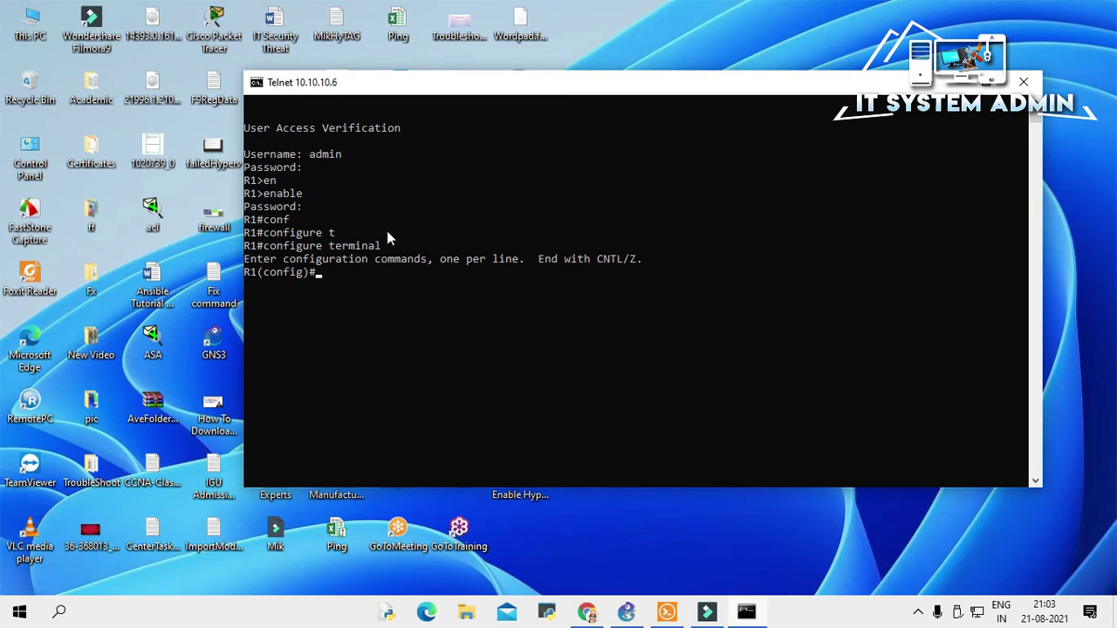
# - Set the router's hostname to ITSystemAdmin and highlight the new prompt
pyautogui.write('hos')
pyautogui.press('Tab')
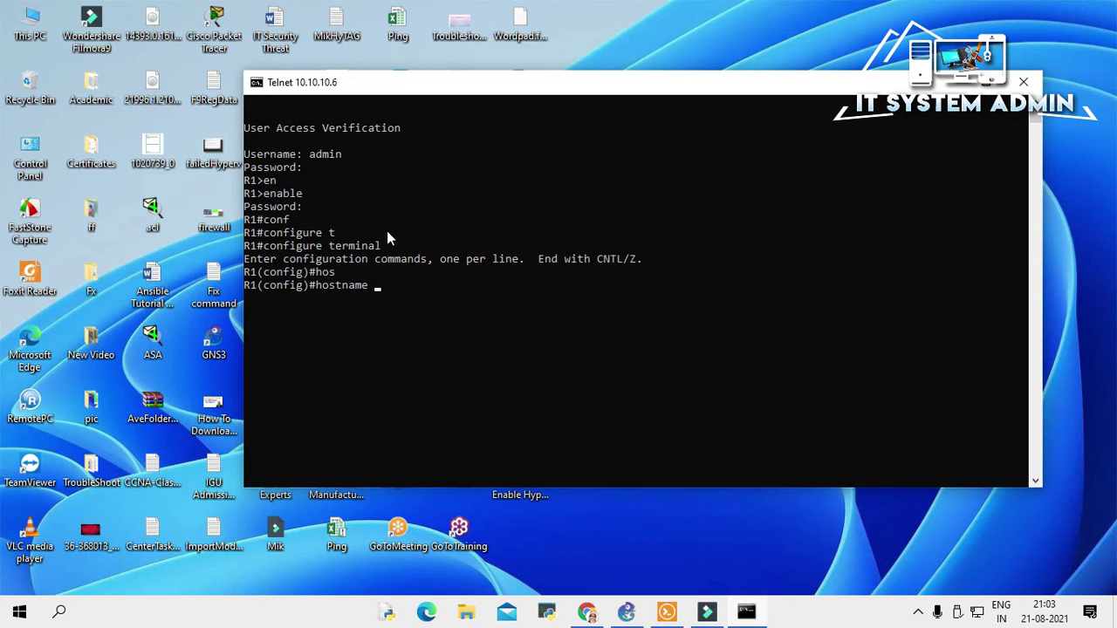
pyautogui.write('ITSystemAdmin')
pyautogui.press('Return')
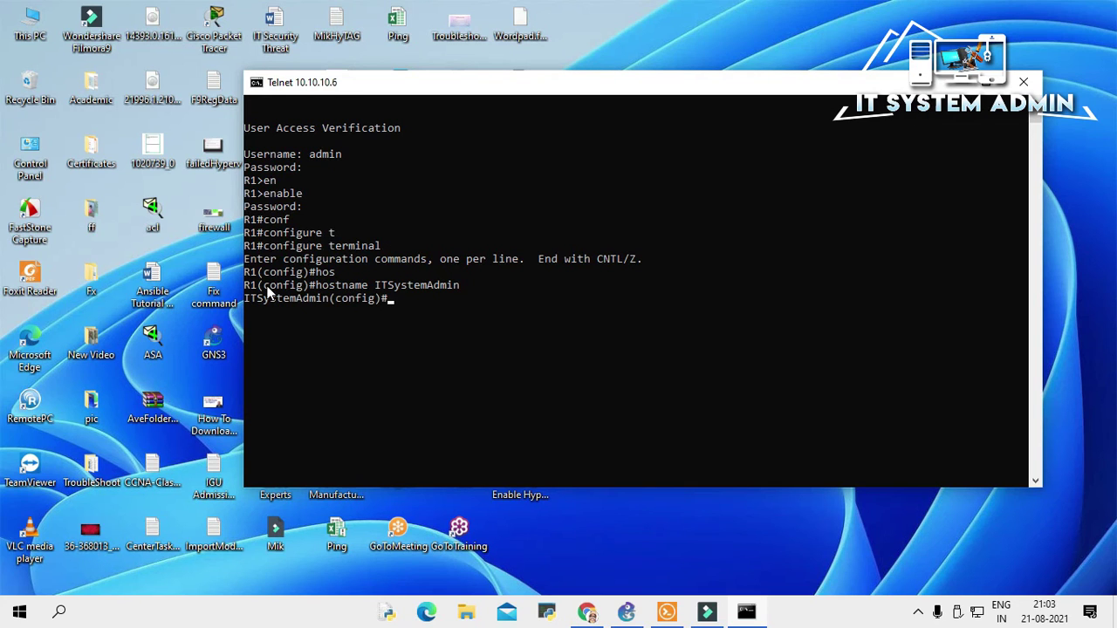
pyautogui.moveTo(266, 300); pyautogui.dragTo(405, 297)
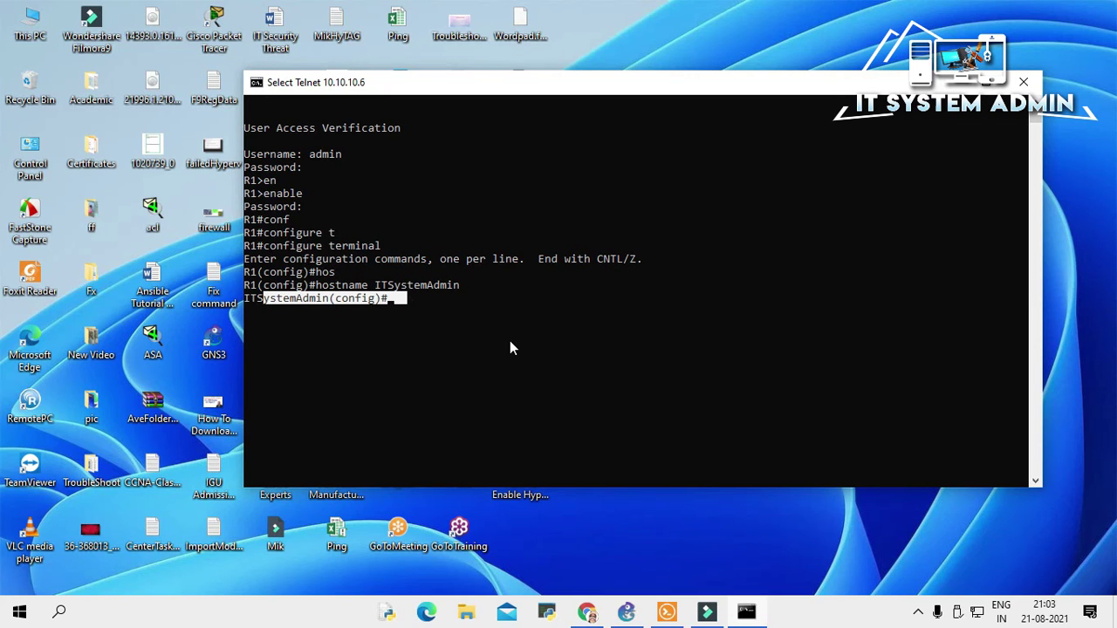
pyautogui.click(393, 297)
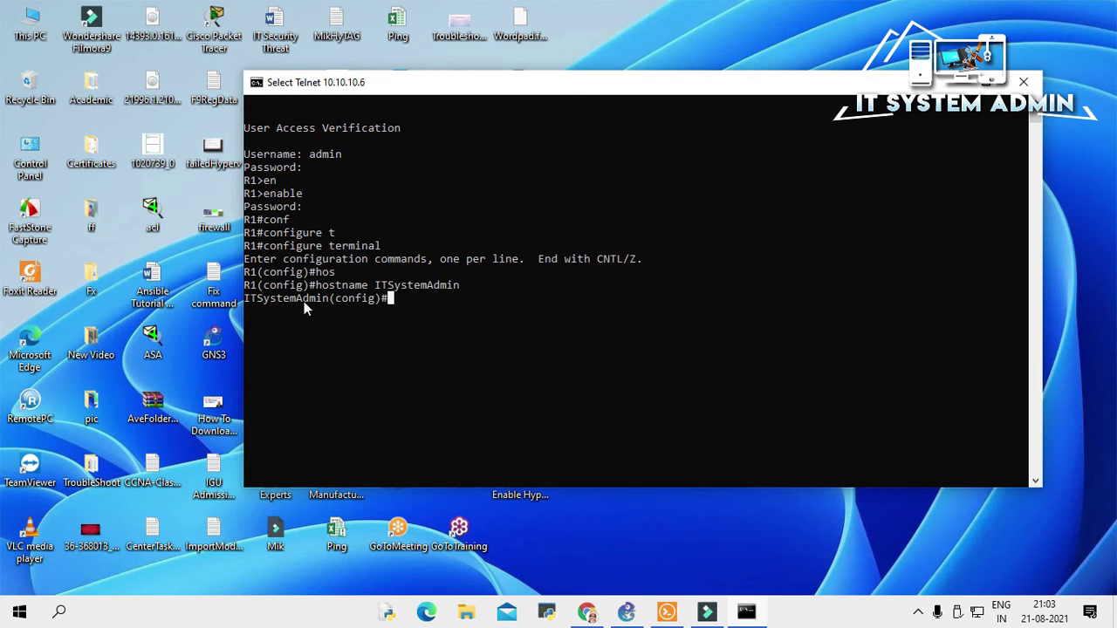
# - Switch to GNS3 and open the console of router R1 in the topology
pyautogui.click(626, 615)
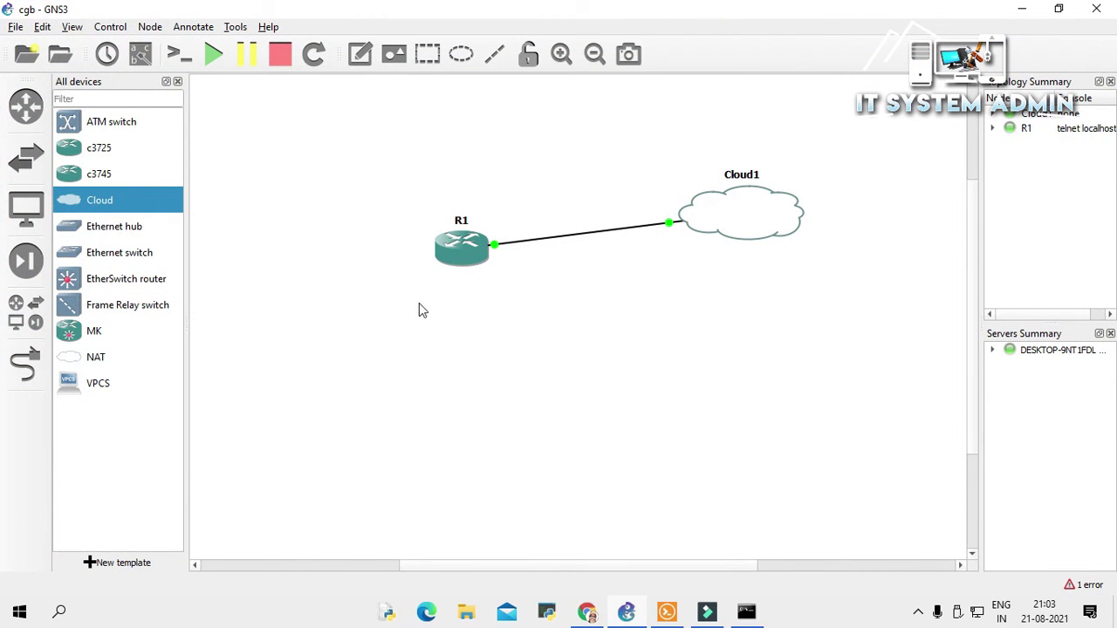
pyautogui.moveTo(381, 163); pyautogui.dragTo(546, 299)
pyautogui.click(546, 298)
pyautogui.moveTo(387, 174); pyautogui.dragTo(548, 315)
pyautogui.rightClick(451, 259)
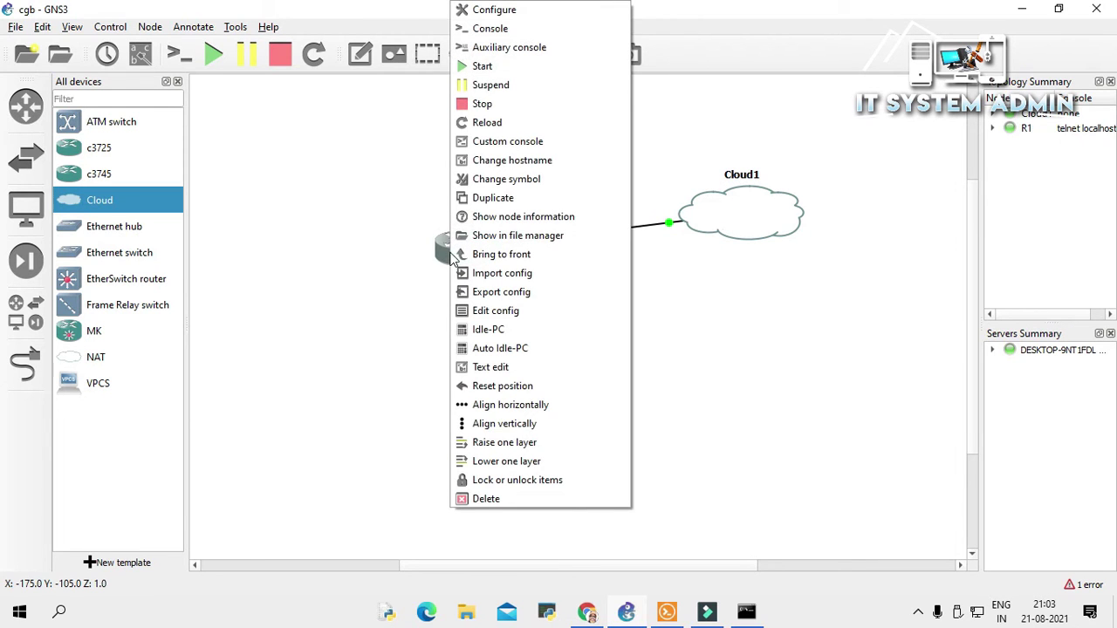
pyautogui.click(502, 30)
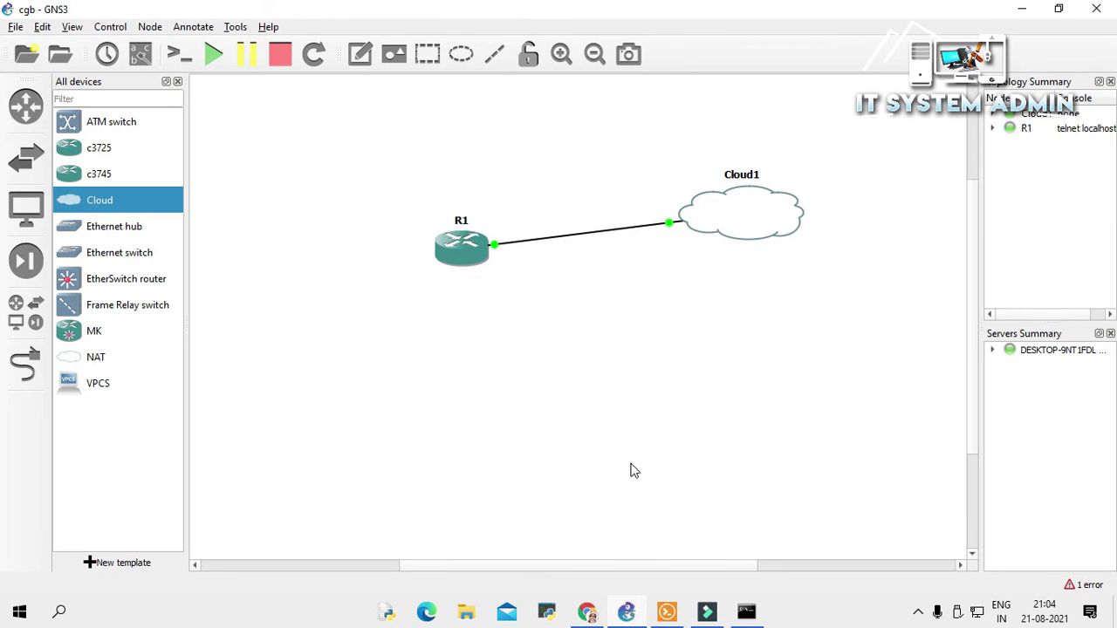
# - Switch to the Solar-PuTTY console, request a fresh prompt and check the router's hostname there
pyautogui.click(667, 612)
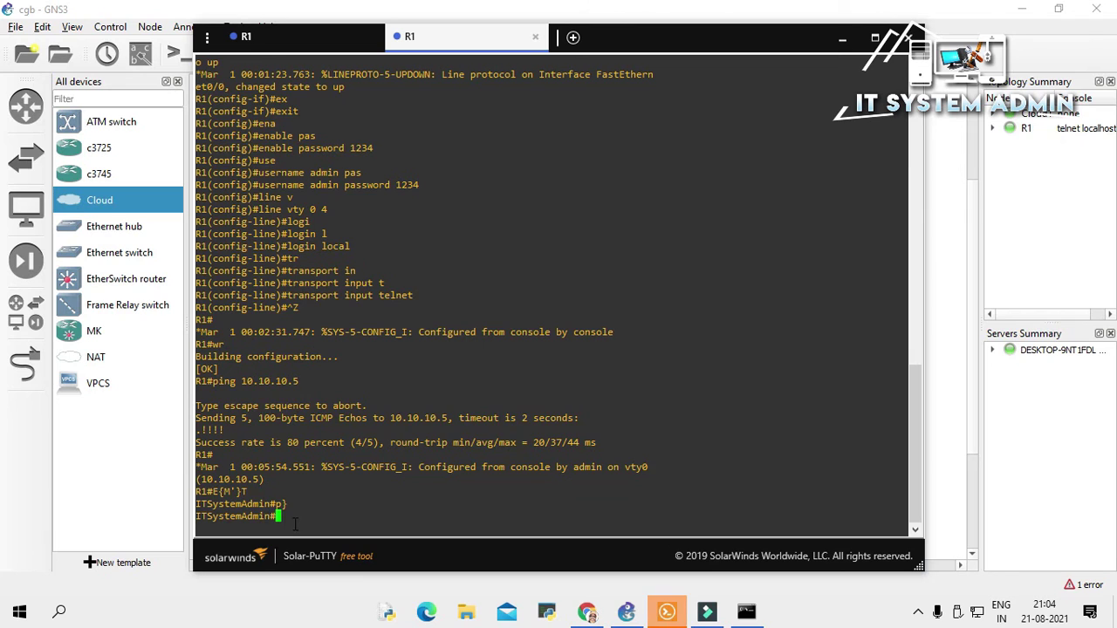
pyautogui.press('Return')
pyautogui.moveTo(288, 516); pyautogui.dragTo(200, 518)
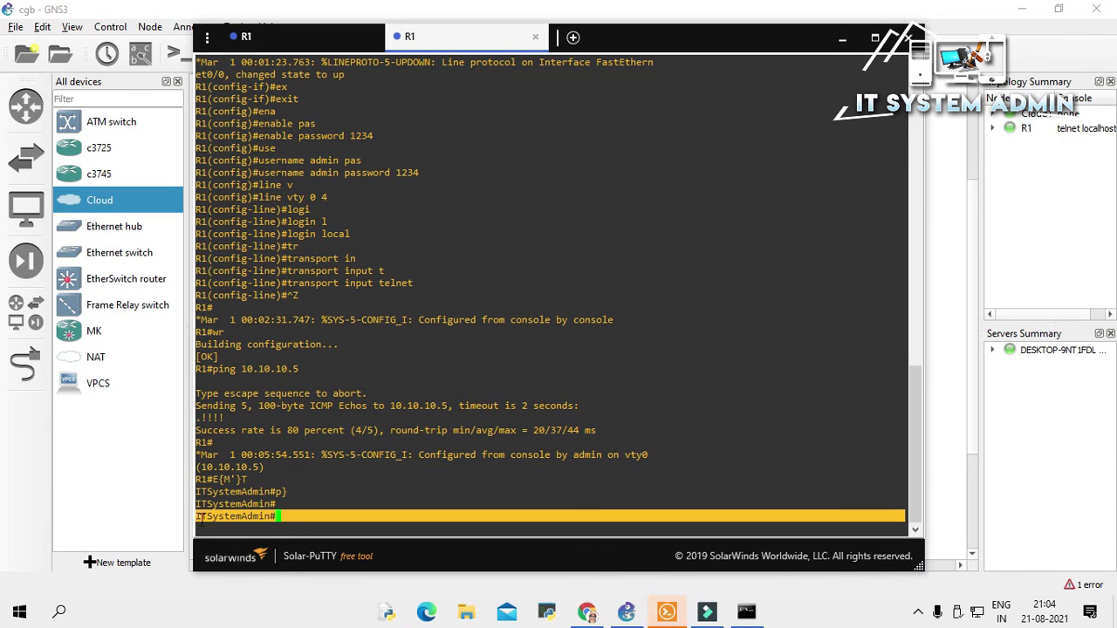
pyautogui.click(284, 517)
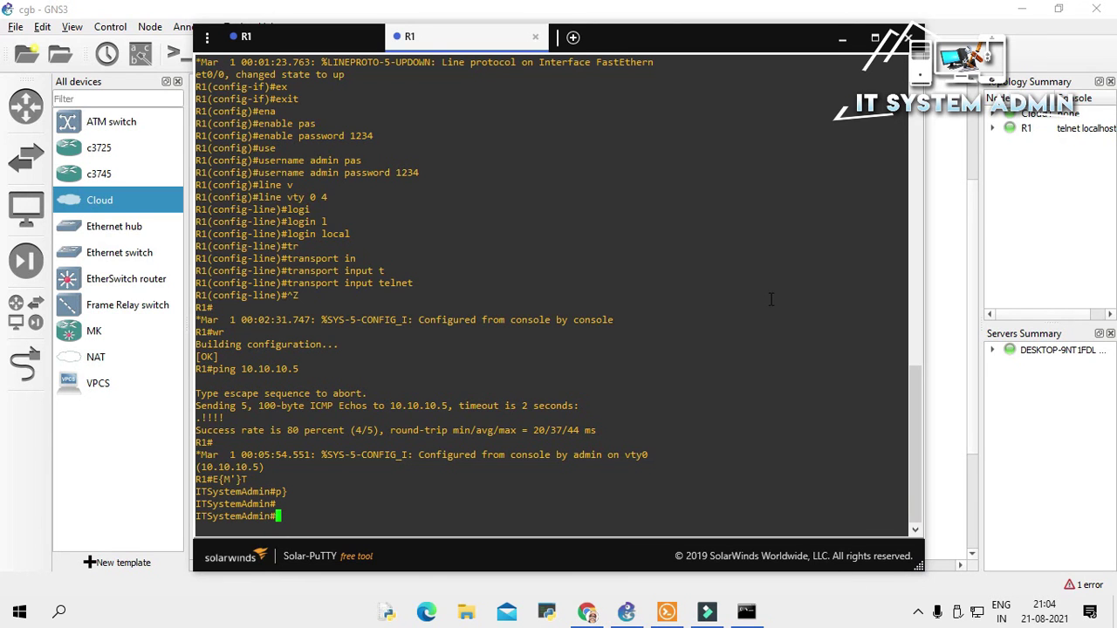
# - Close Solar-PuTTY, GNS3 and the Telnet Command Prompt window, confirming the GNS3 exit
pyautogui.click(912, 38)
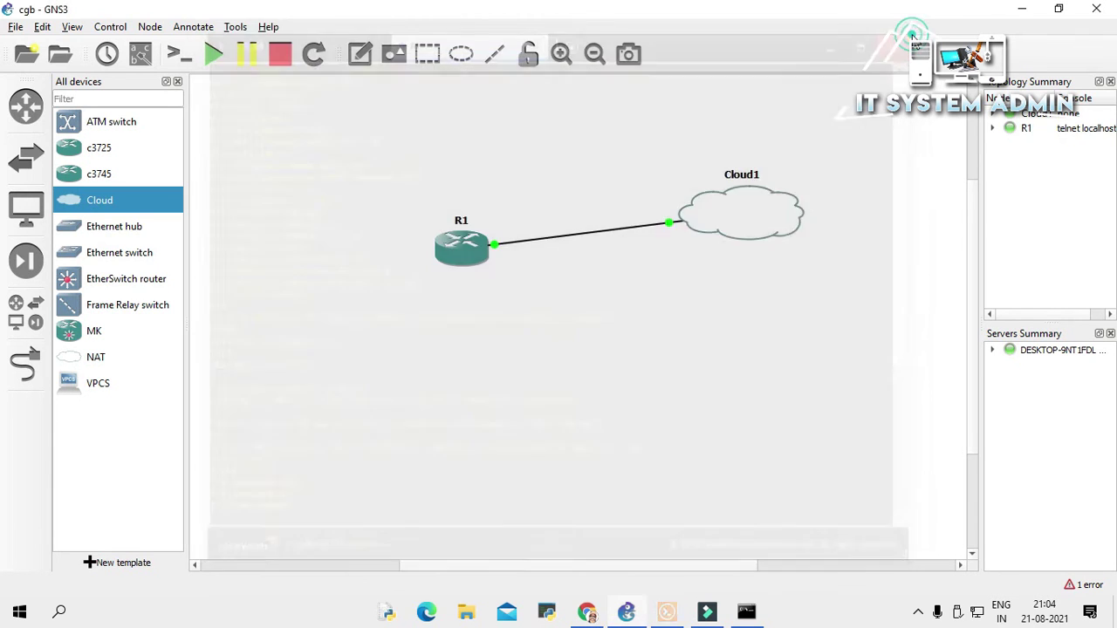
pyautogui.click(1100, 9)
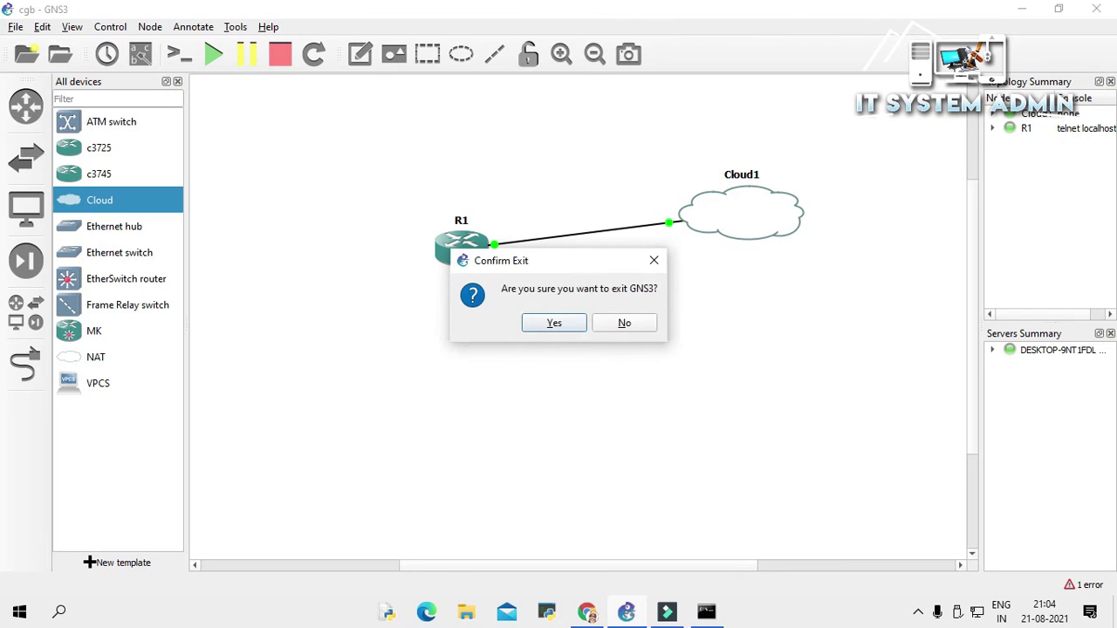
pyautogui.click(555, 321)
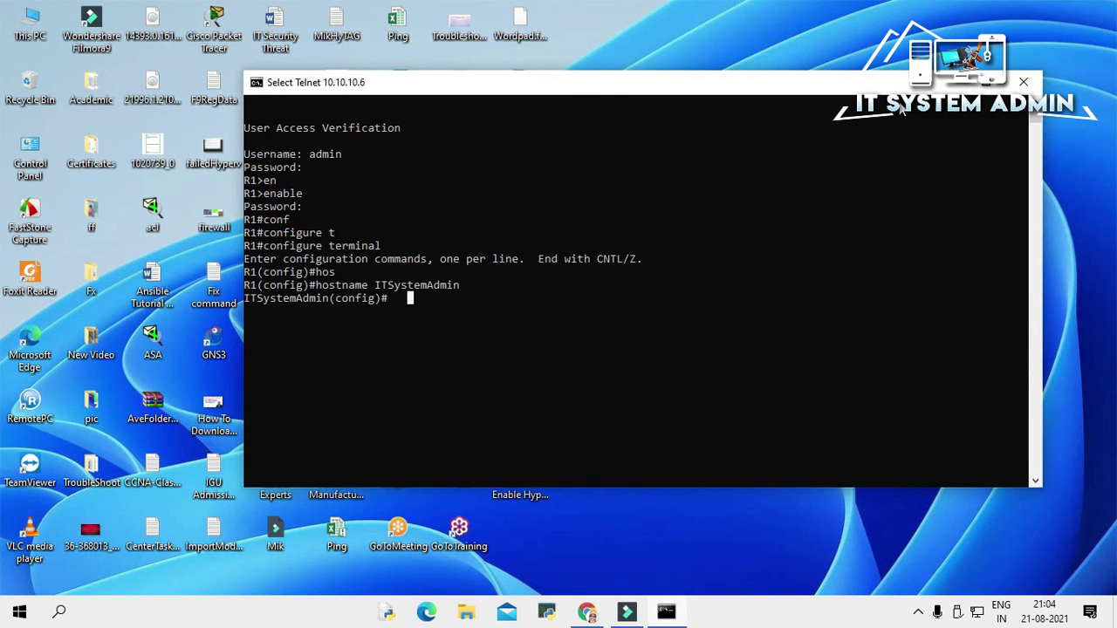
pyautogui.click(1027, 84)
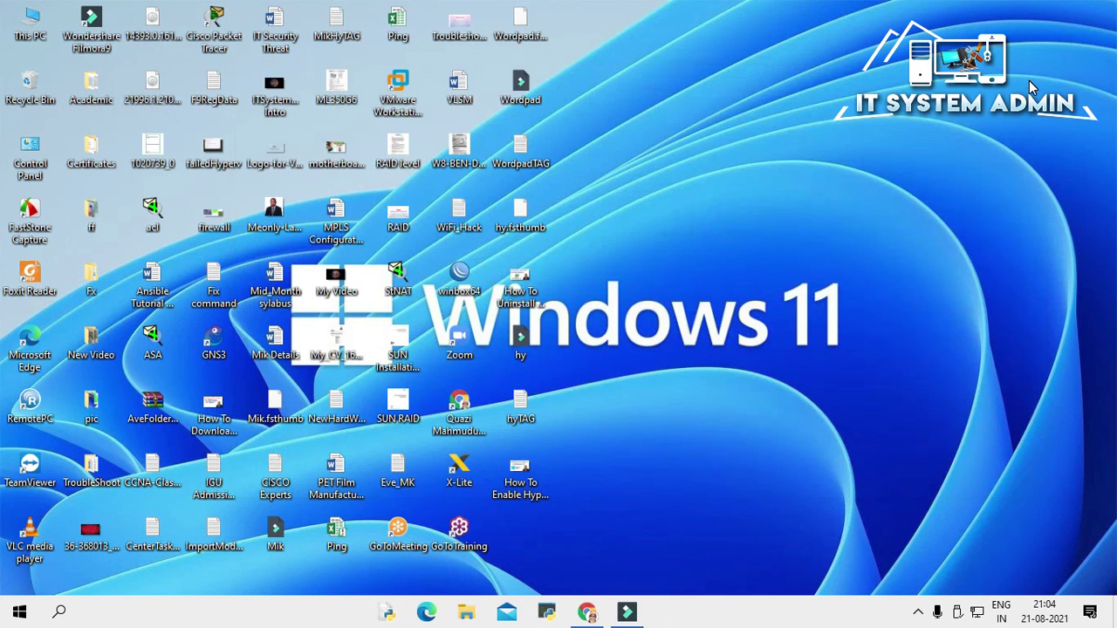